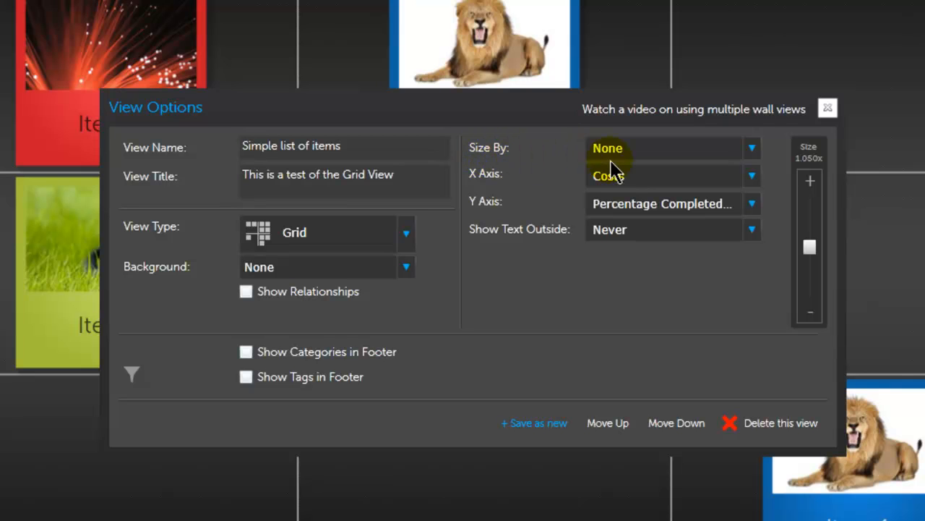
# Review the Size By choices in the grid's view options, keep None, and close the options.
pyautogui.click(754, 157)
pyautogui.click(753, 152)
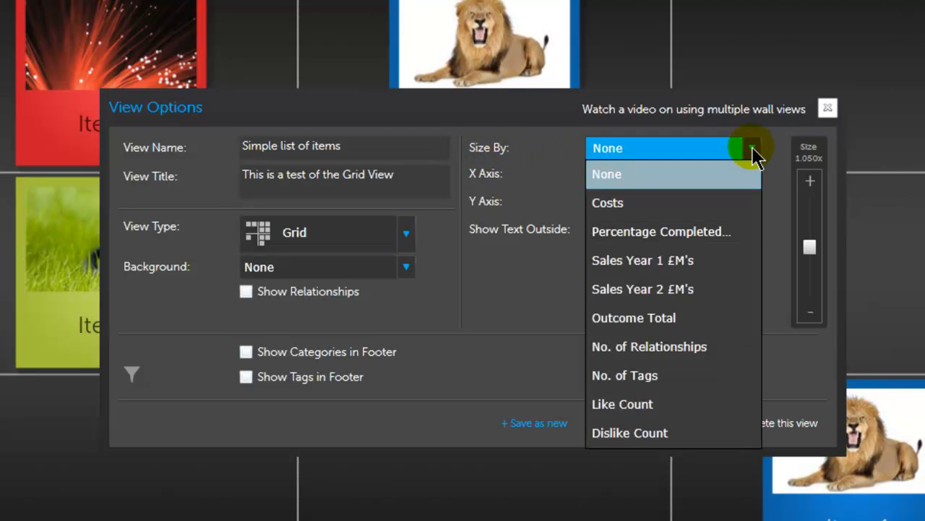
pyautogui.click(755, 152)
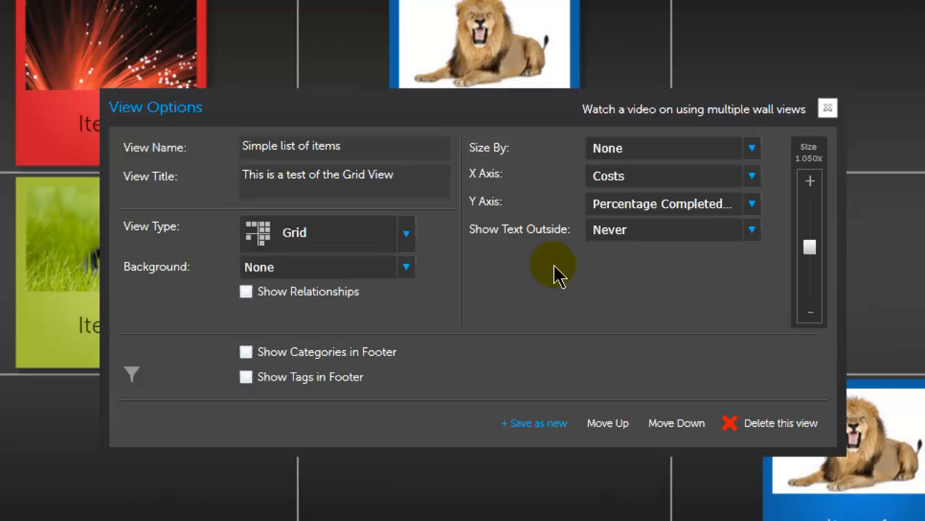
pyautogui.click(594, 229)
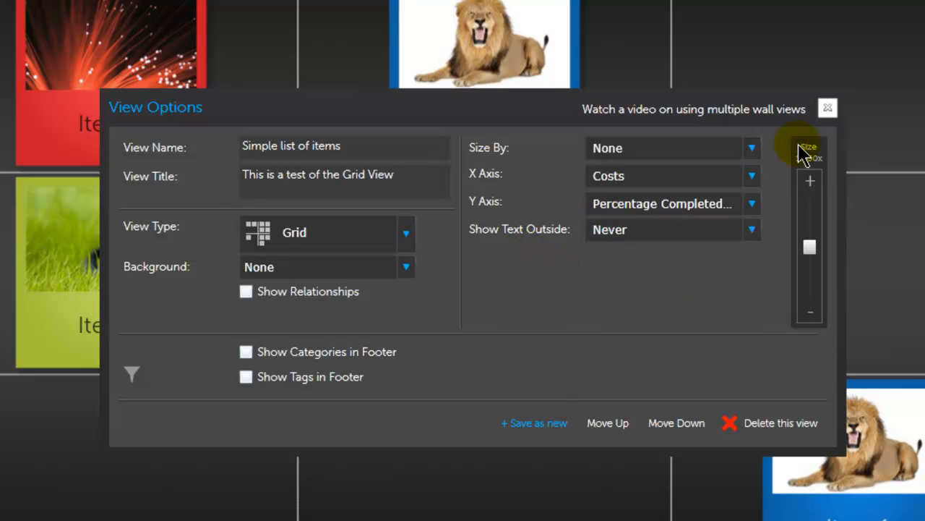
pyautogui.click(827, 110)
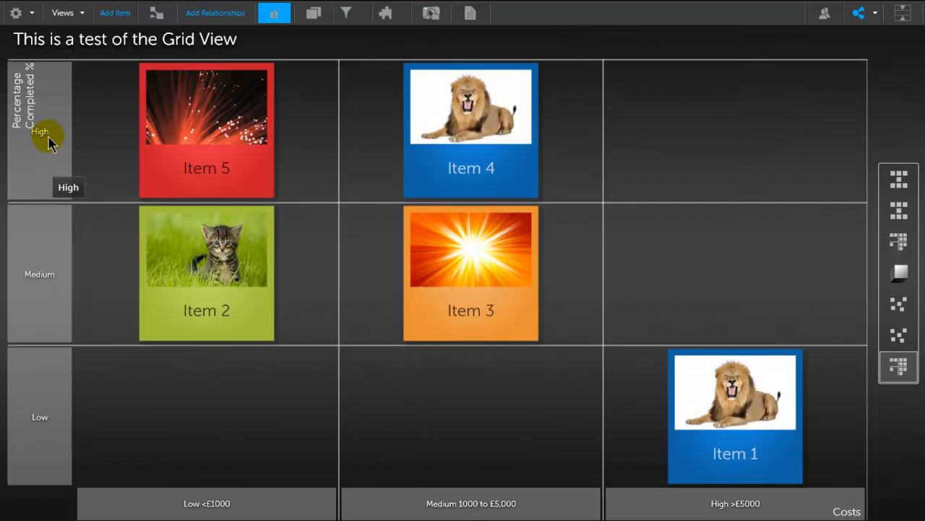
# Examine the label ranges of the Percentage Completed % and Costs characteristics in the story setup, then accept the setup.
pyautogui.click(32, 13)
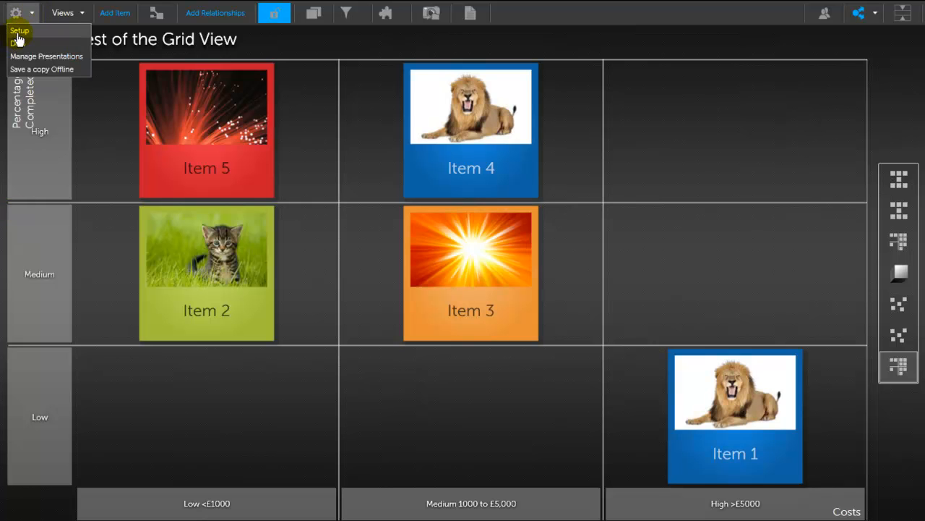
pyautogui.click(18, 32)
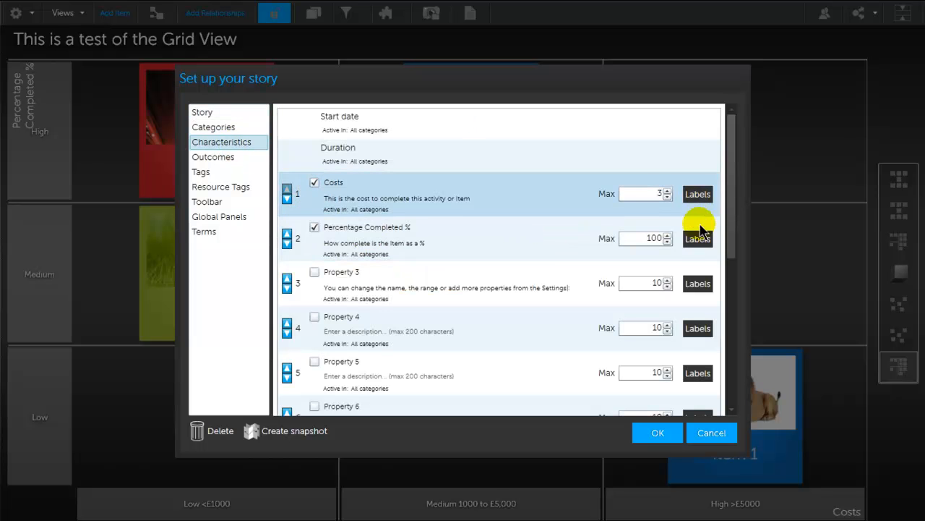
pyautogui.click(698, 239)
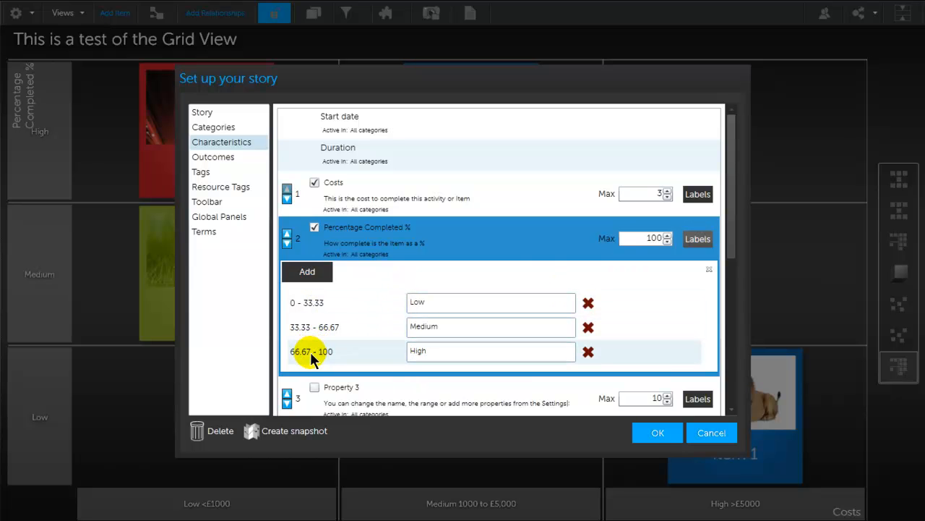
pyautogui.click(698, 194)
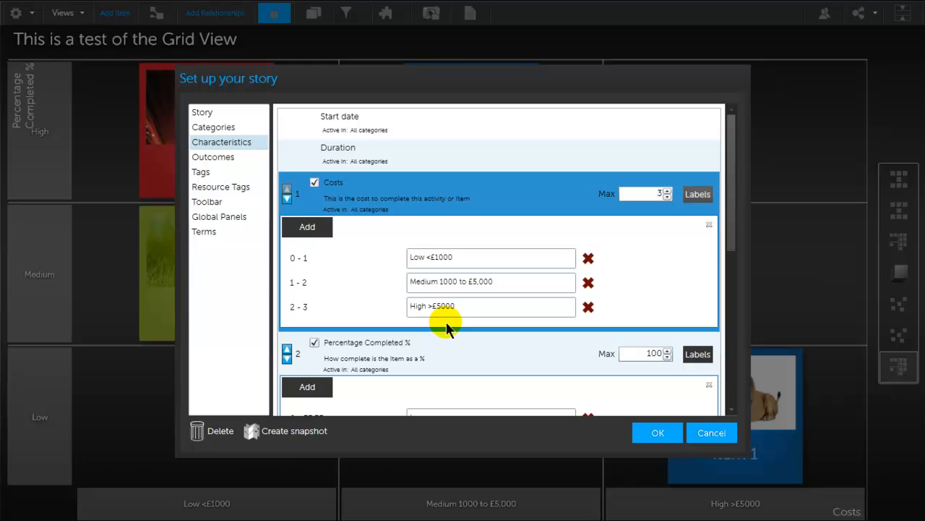
pyautogui.click(708, 225)
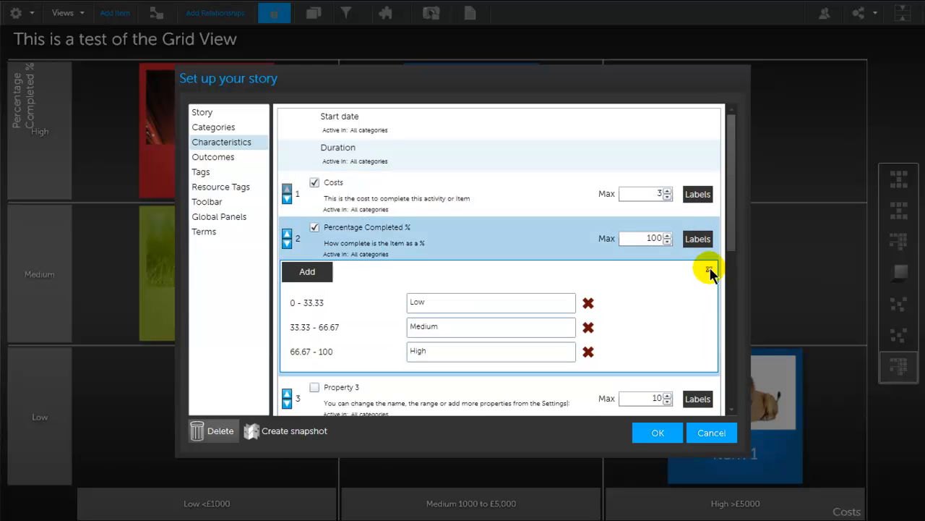
pyautogui.click(654, 435)
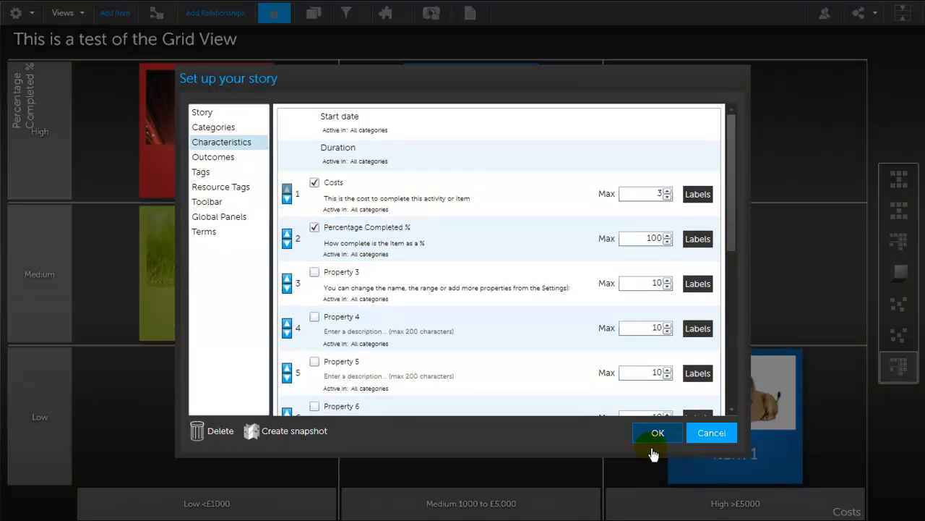
pyautogui.click(655, 452)
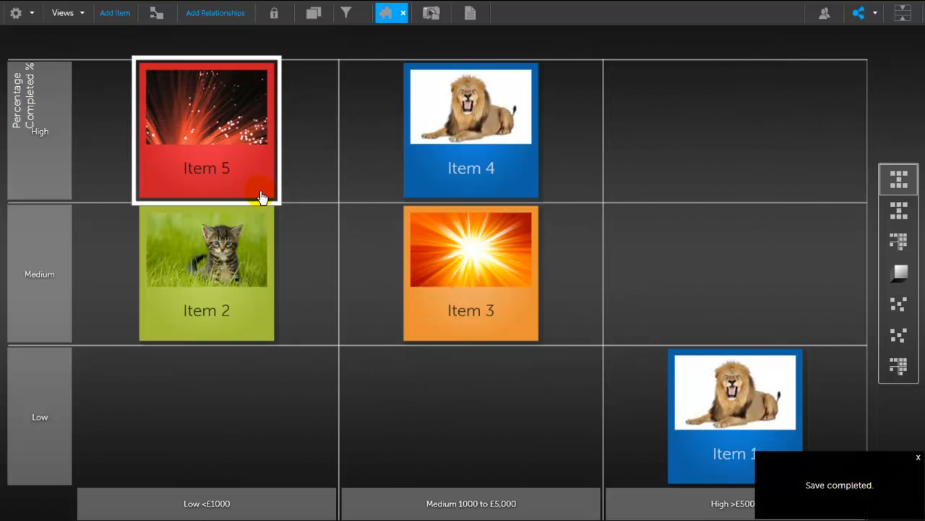
# Size the grid view's items by Outcome Total, save the view changes, and close the view options.
pyautogui.click(384, 16)
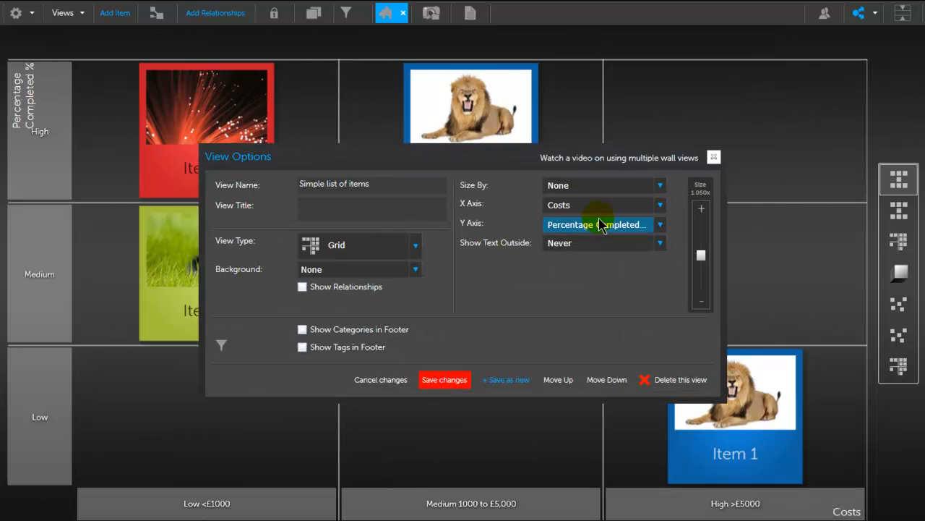
pyautogui.click(653, 189)
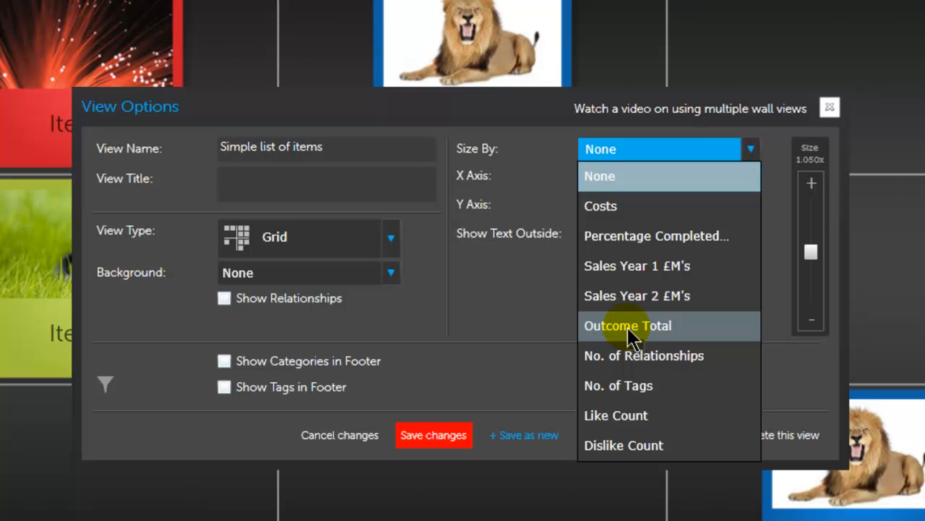
pyautogui.click(627, 329)
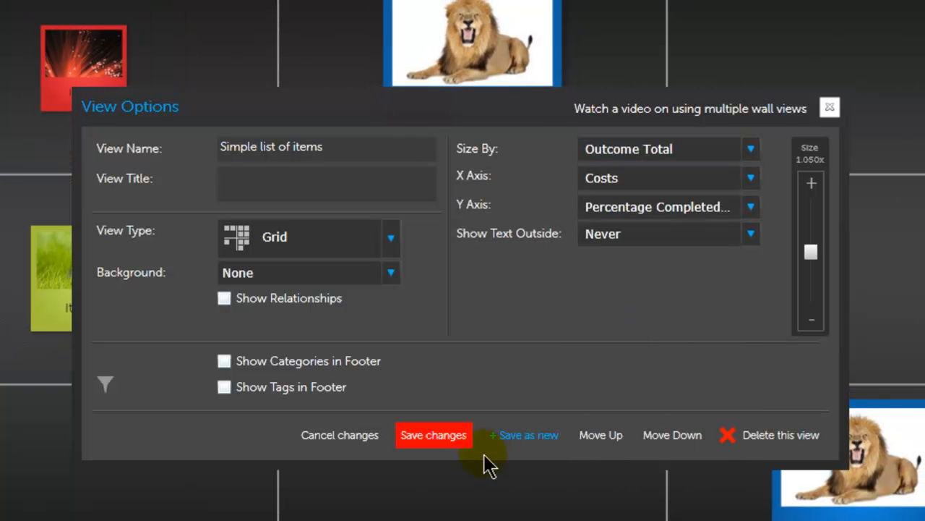
pyautogui.click(455, 429)
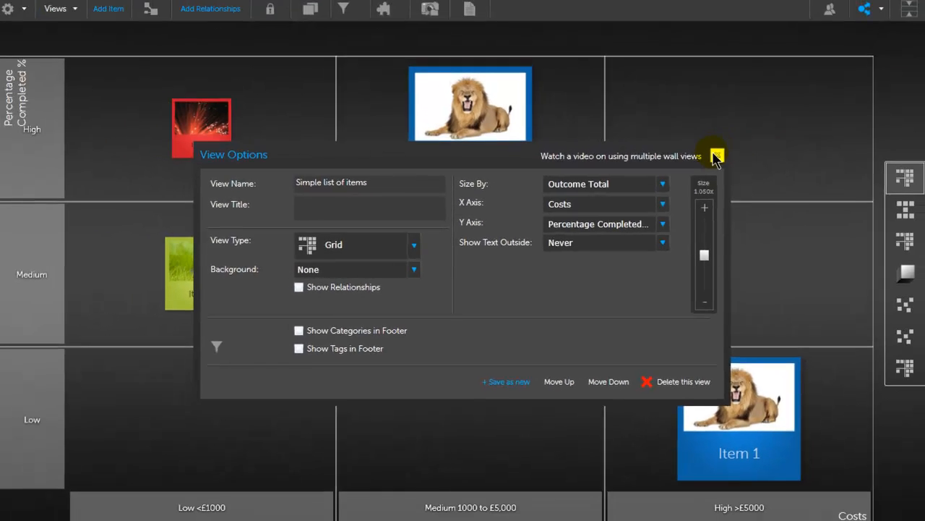
pyautogui.click(804, 120)
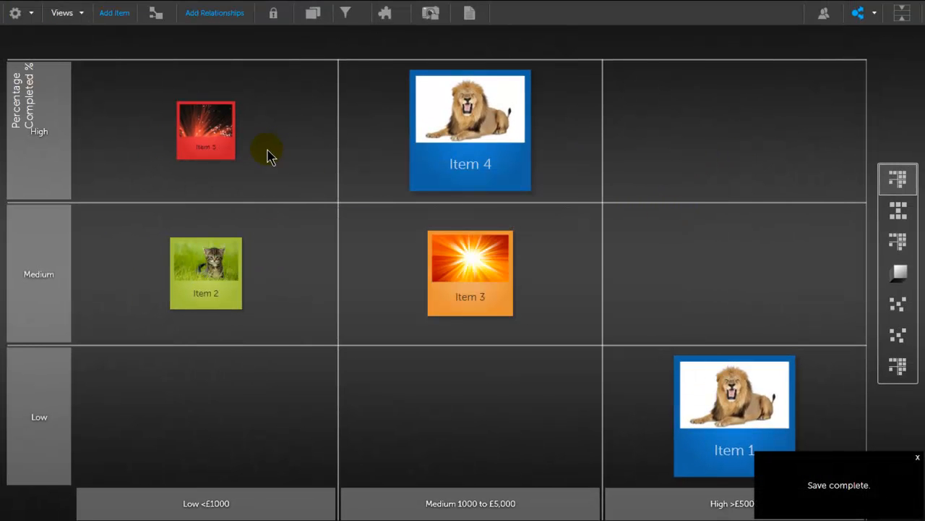
# Inspect the axis and outcome details of Item 5, Item 4 and Item 1 on the grid.
pyautogui.click(216, 160)
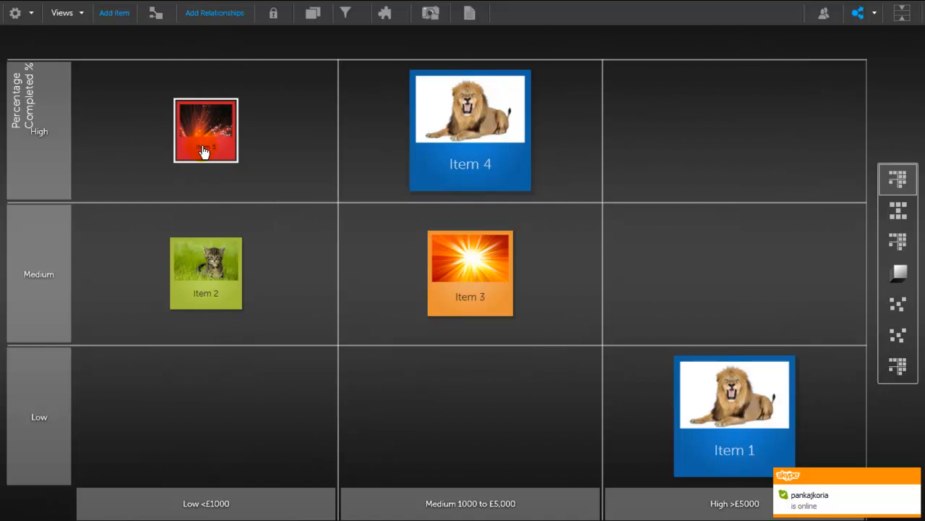
pyautogui.moveTo(203, 151)
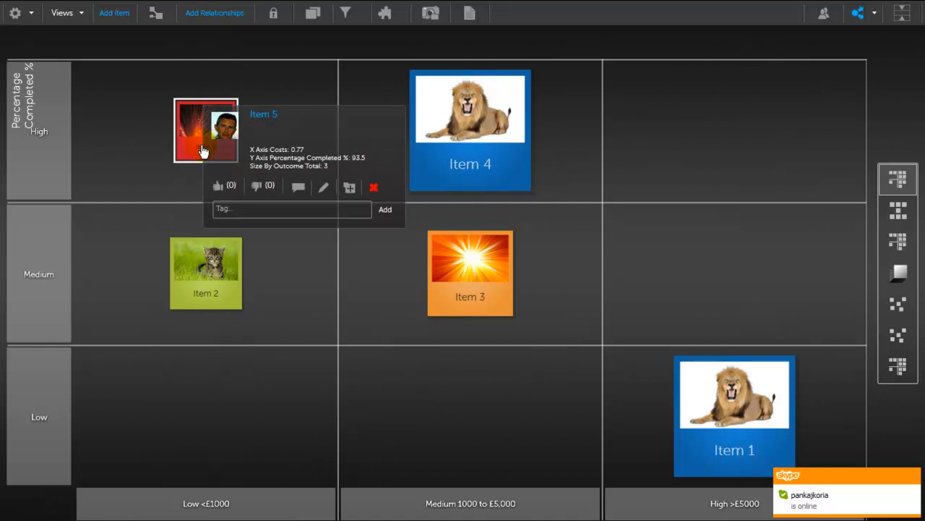
pyautogui.click(503, 162)
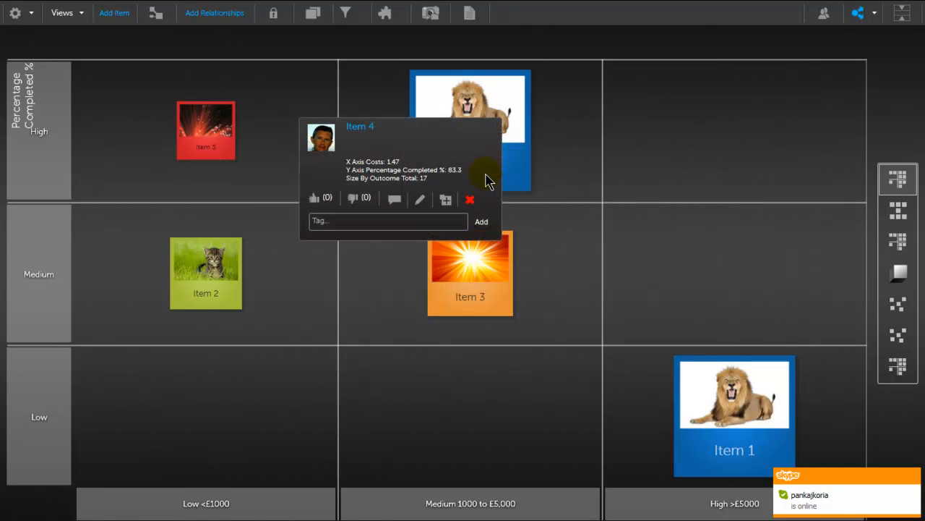
pyautogui.click(526, 161)
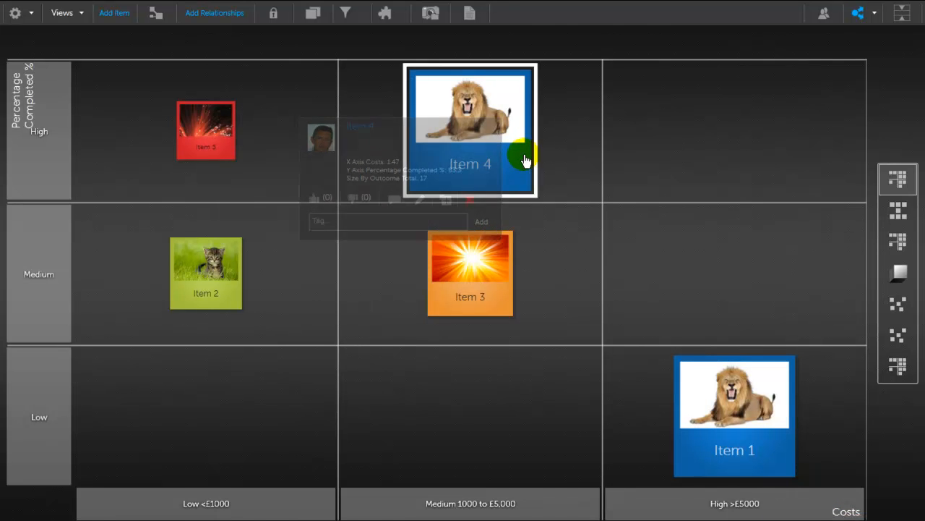
pyautogui.click(744, 420)
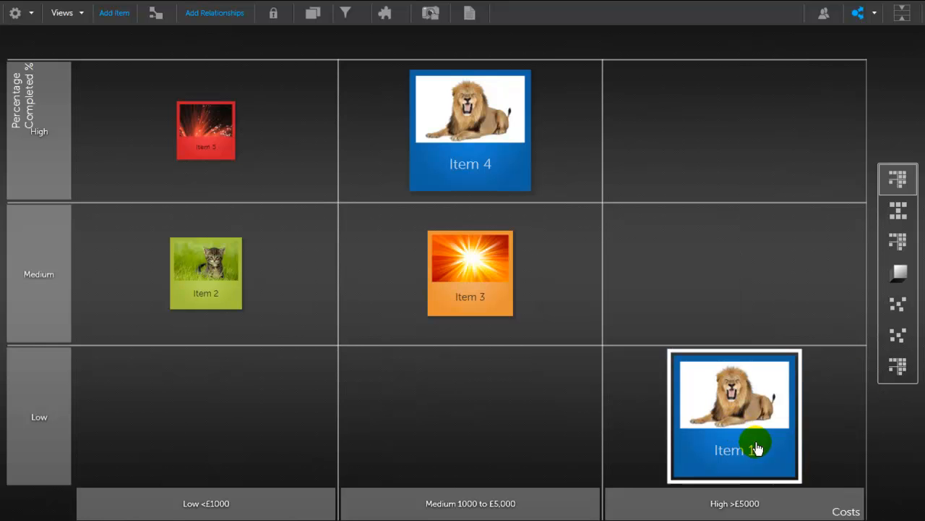
# Unlock the grid and move Item 1 to the High completion row under Medium 1000 to £5,000 costs.
pyautogui.click(684, 452)
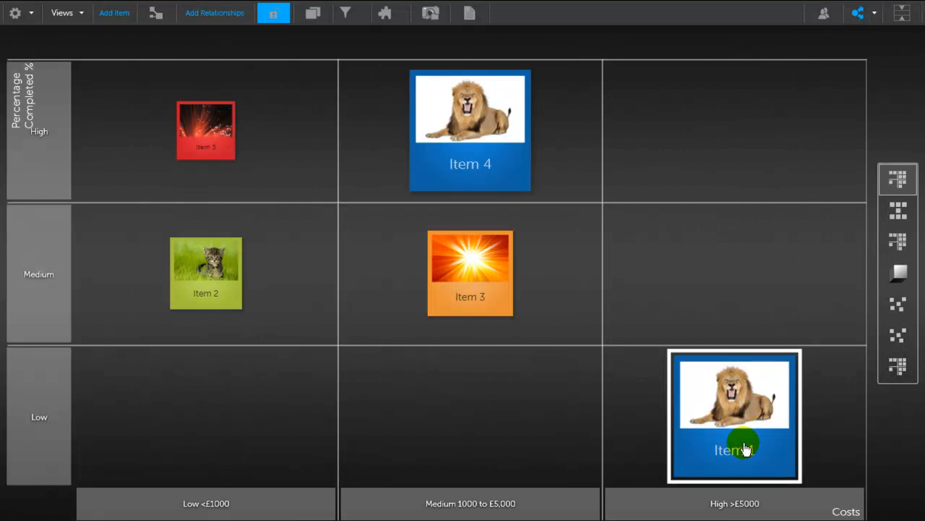
pyautogui.click(746, 450)
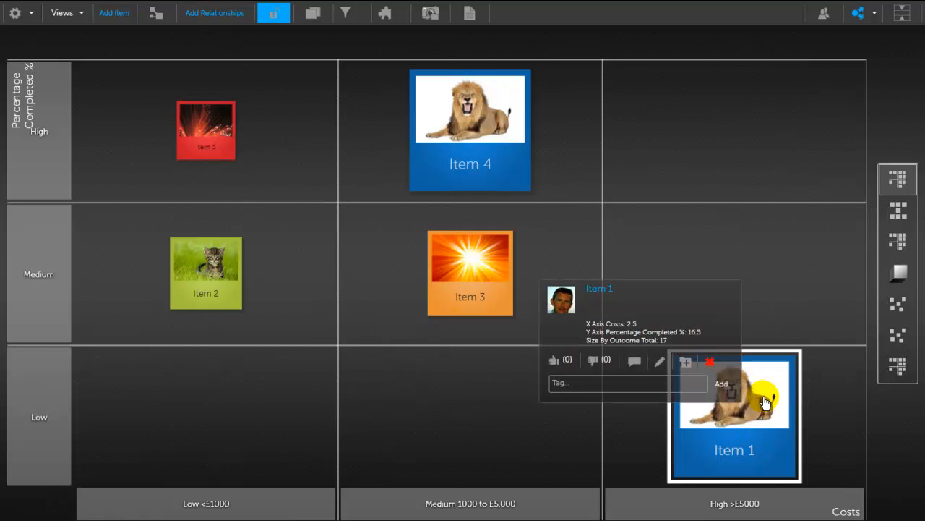
pyautogui.click(312, 134)
pyautogui.moveTo(736, 432); pyautogui.dragTo(452, 157)
# Move Item 3, Item 2 and Item 5 into the High completion cell under Medium 1000 to £5,000 costs.
pyautogui.click(425, 309)
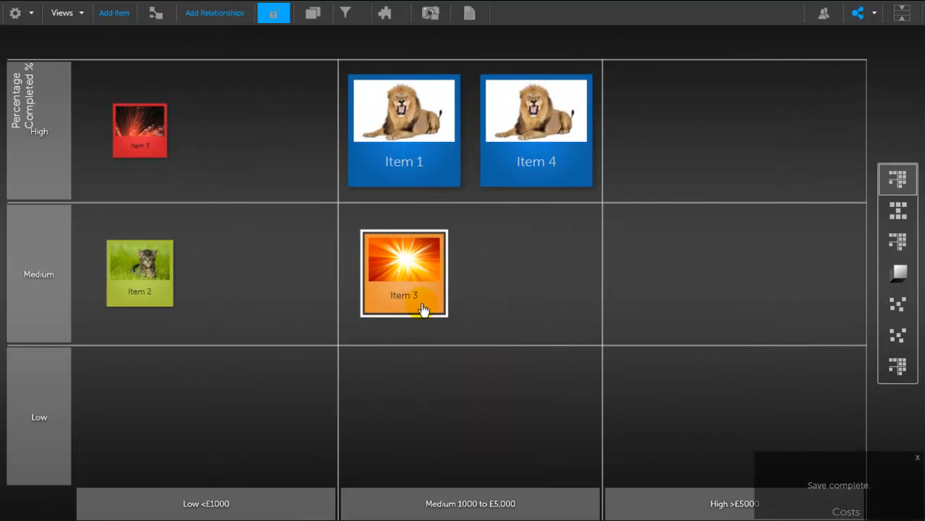
pyautogui.moveTo(429, 252); pyautogui.dragTo(440, 171)
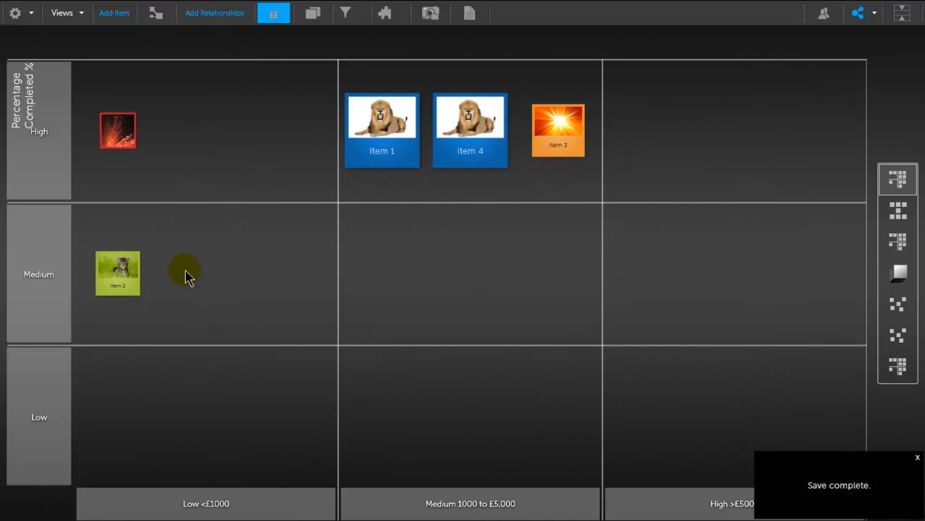
pyautogui.click(365, 166)
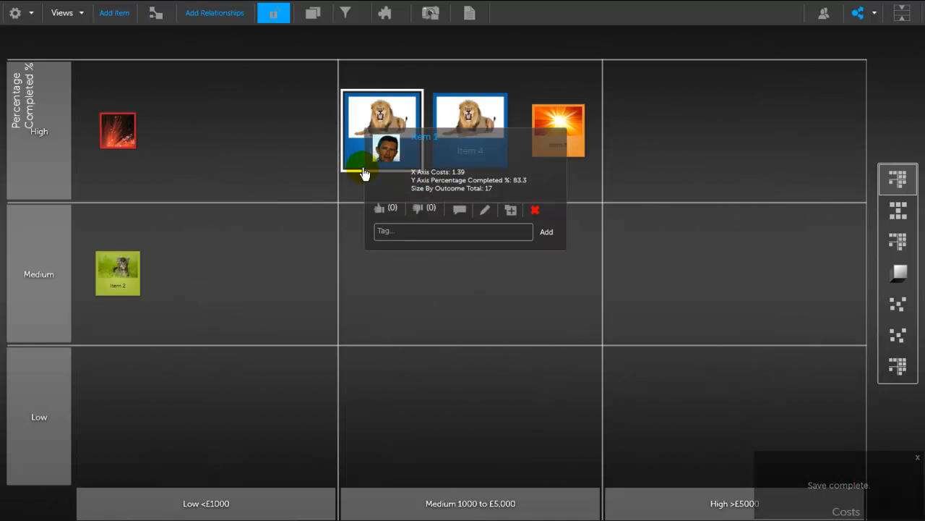
pyautogui.click(152, 288)
pyautogui.moveTo(165, 244); pyautogui.dragTo(448, 149)
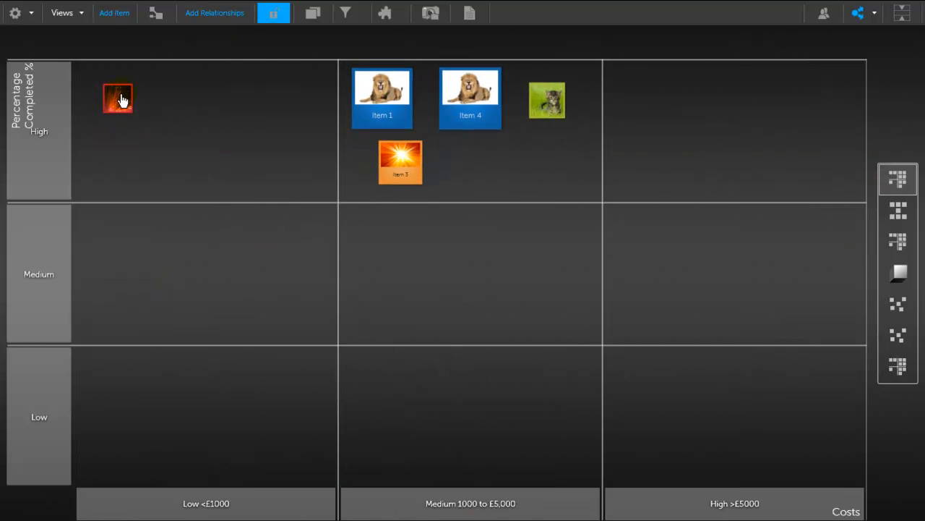
pyautogui.moveTo(142, 102); pyautogui.dragTo(475, 204)
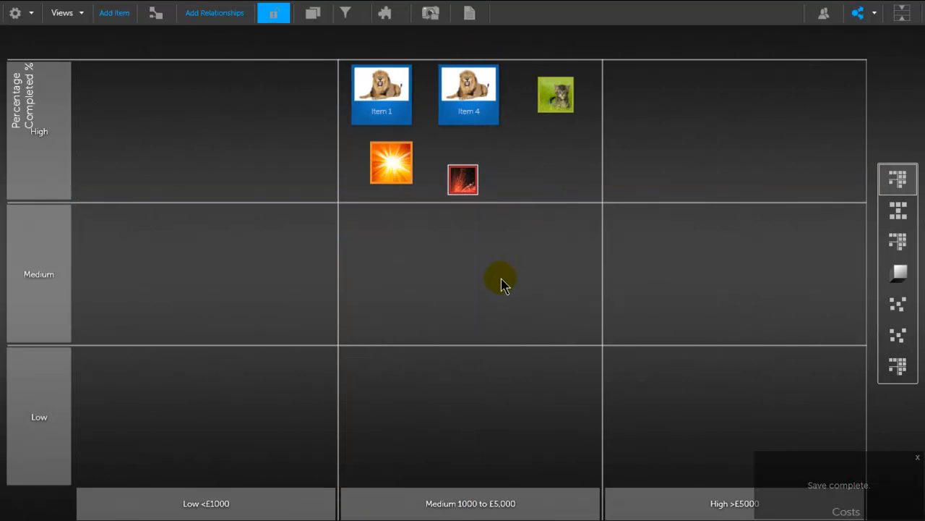
# Move Items 4, 5 and 2 to the Medium completion row, under the Medium, Low and High cost columns respectively.
pyautogui.moveTo(436, 116); pyautogui.dragTo(434, 289)
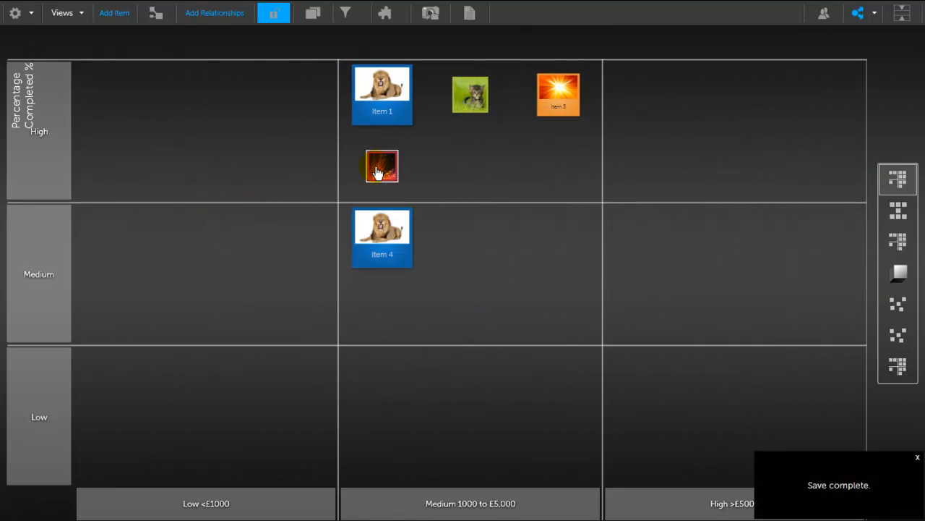
pyautogui.moveTo(381, 166); pyautogui.dragTo(187, 227)
pyautogui.moveTo(467, 141); pyautogui.dragTo(690, 269)
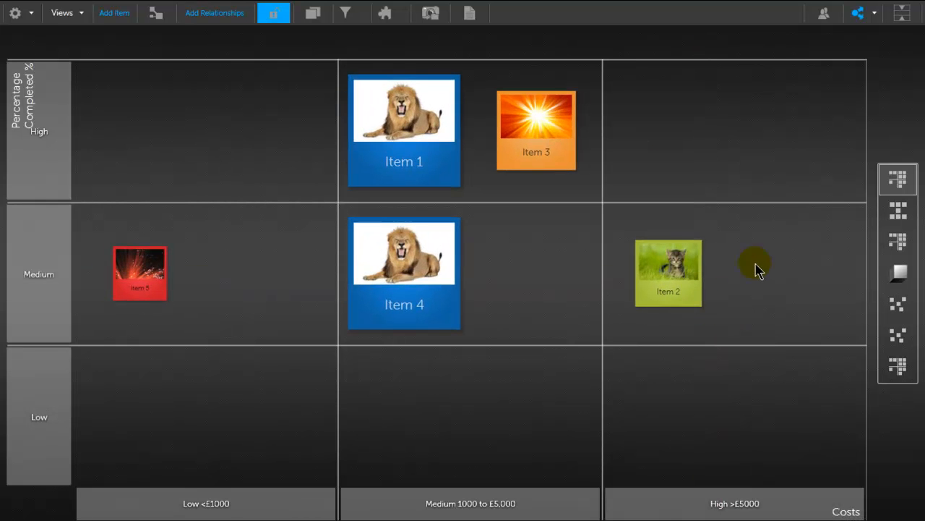
# Move Item 3 to the High >£5000 costs column, within the High completion row.
pyautogui.click(424, 152)
pyautogui.moveTo(537, 149); pyautogui.dragTo(736, 149)
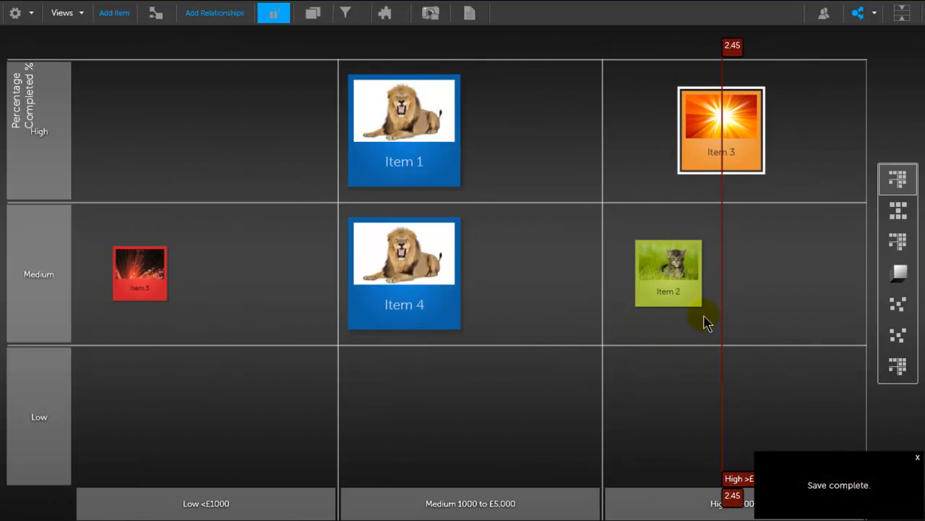
pyautogui.click(521, 329)
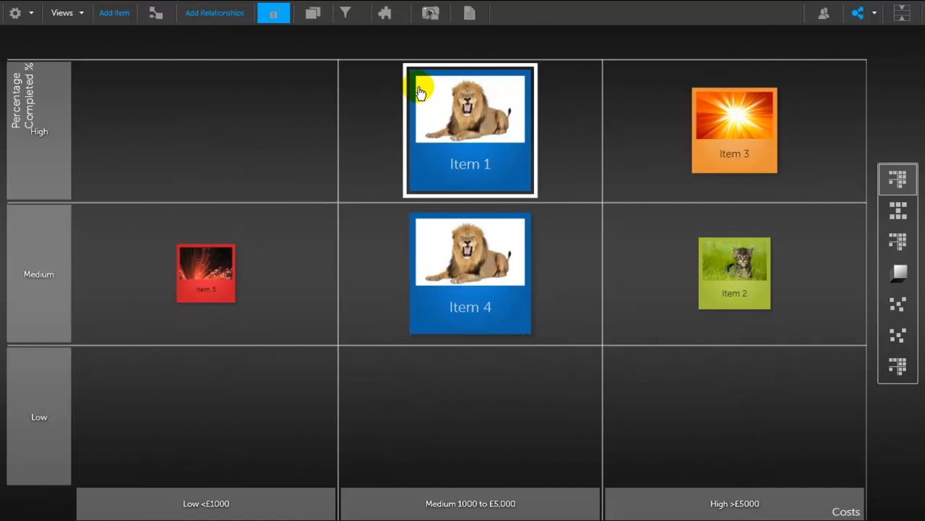
# Turn on Show Tags in Footer for the grid view, save the changes, and close the view options.
pyautogui.click(382, 16)
pyautogui.click(310, 336)
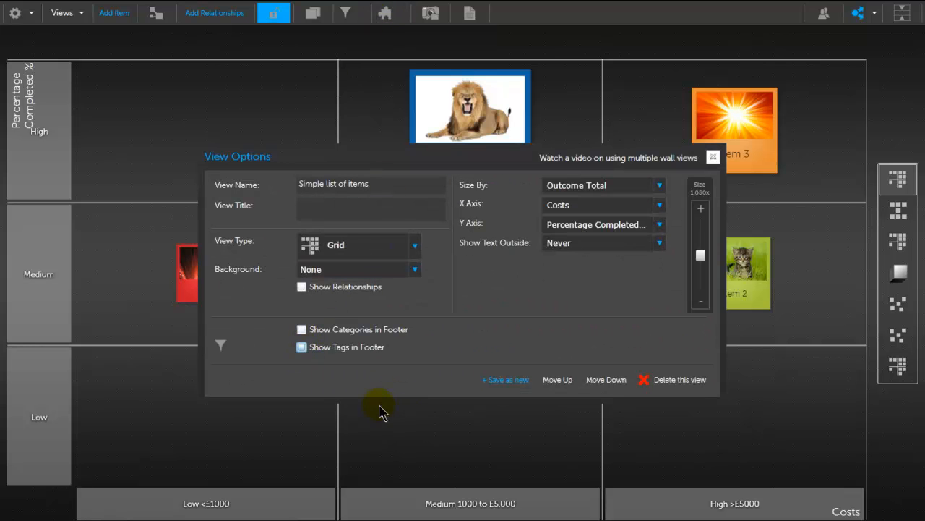
pyautogui.click(301, 349)
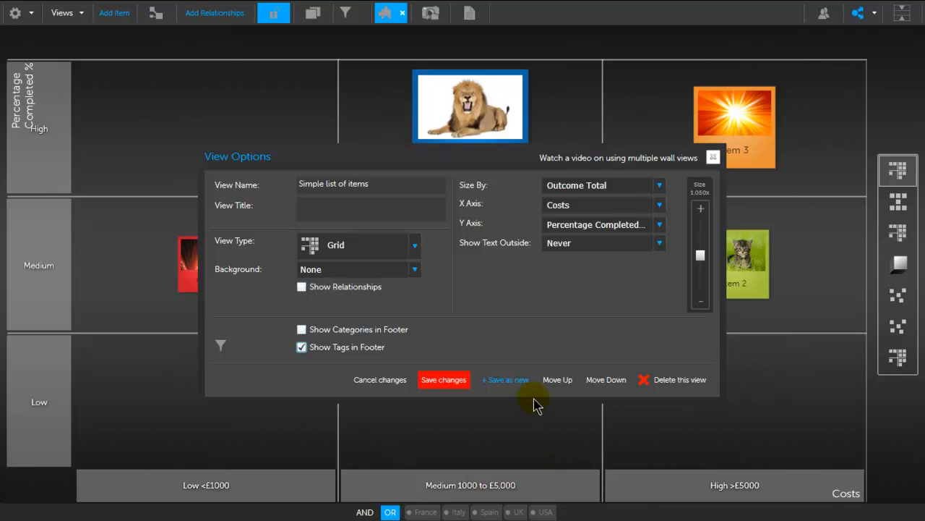
pyautogui.click(440, 391)
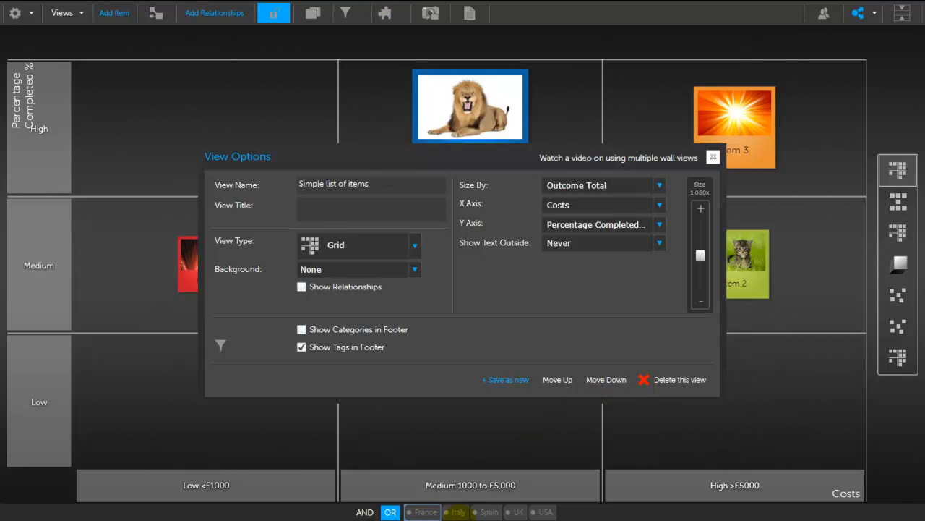
pyautogui.click(425, 512)
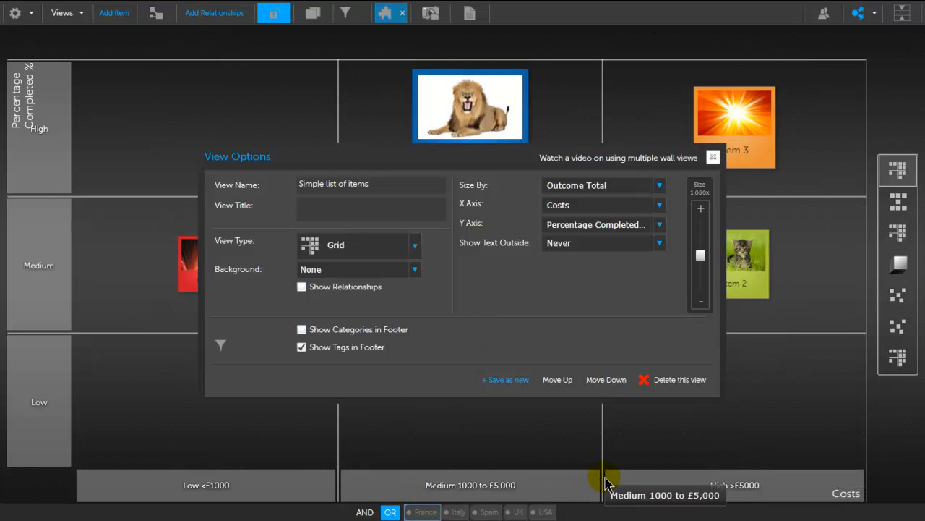
pyautogui.click(713, 157)
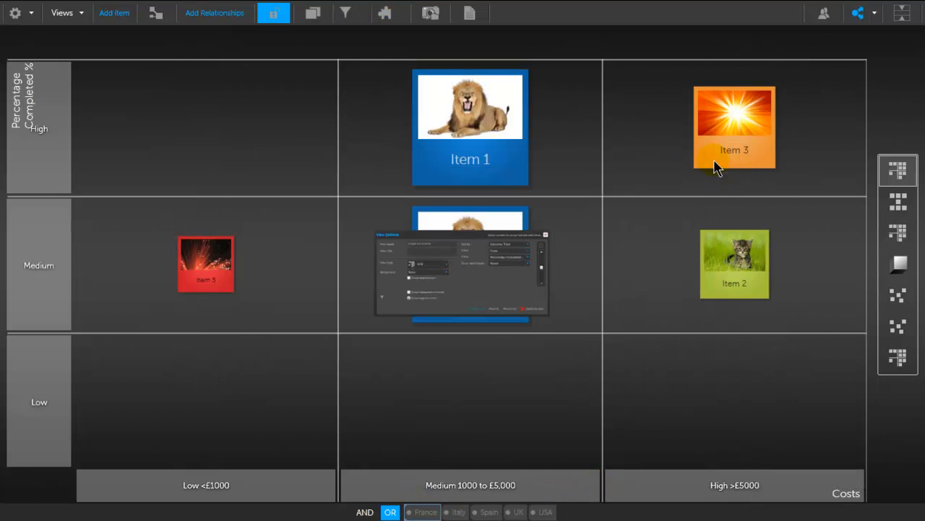